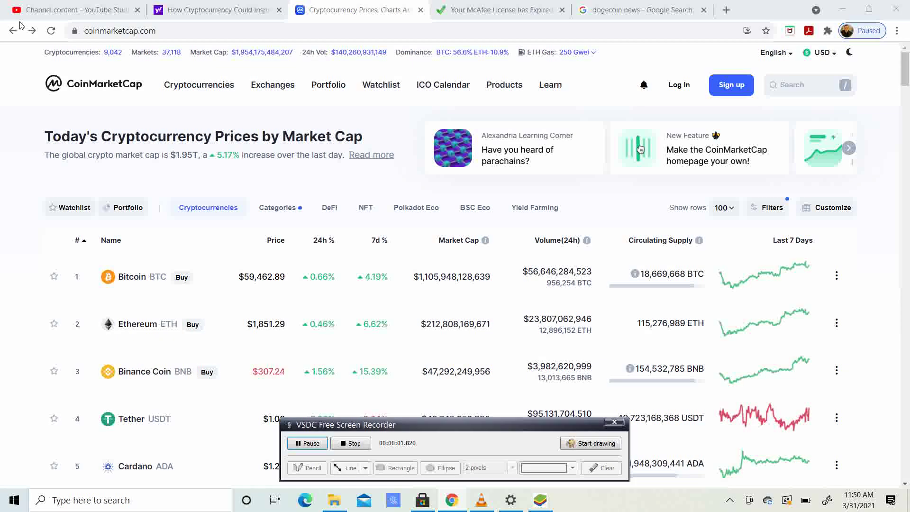
Step: Switch to the Yahoo Finance article 'How Cryptocurrency Could Inspire a New Kind of Financial Literacy'
drag(435, 424, 886, 506)
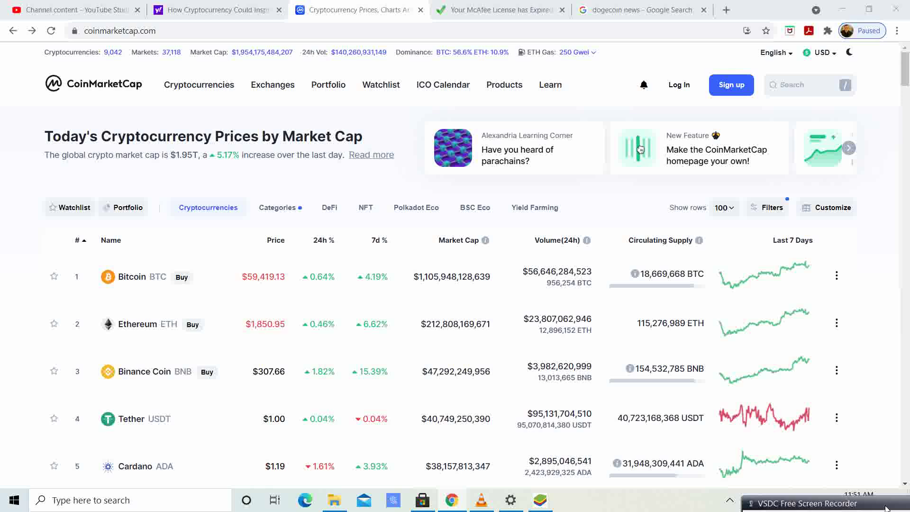
scroll(640, 148, down, 2)
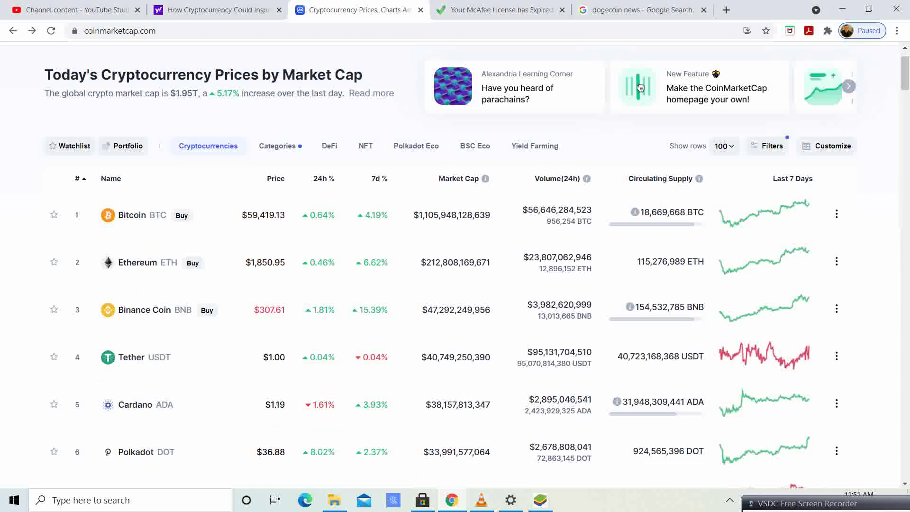
scroll(454, 284, down, 1)
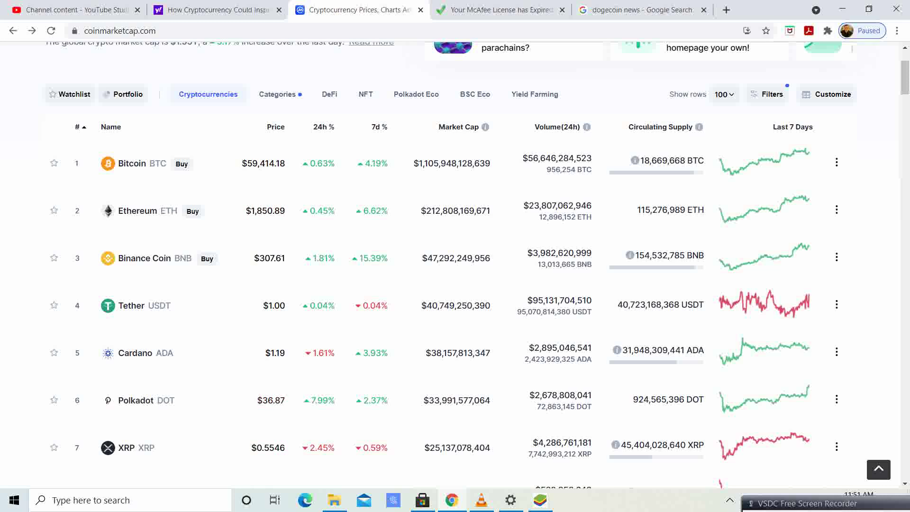
scroll(455, 284, down, 1)
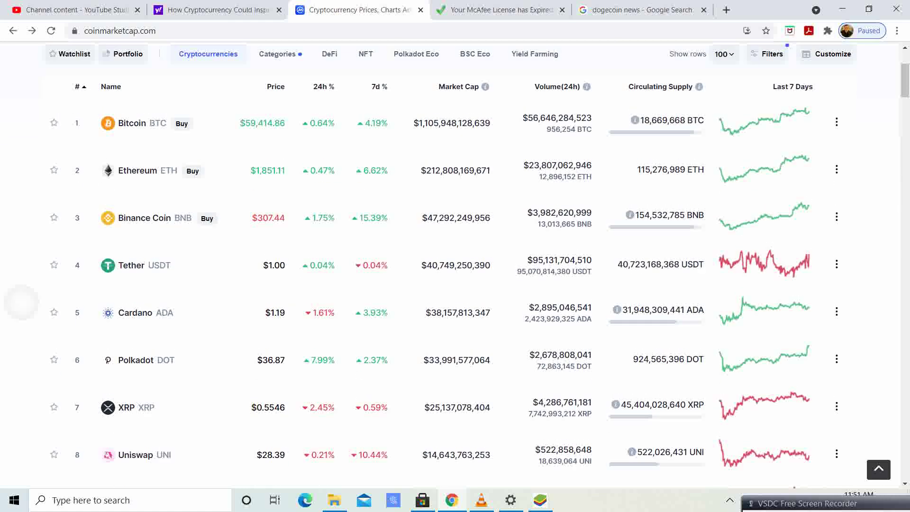
scroll(454, 284, down, 1)
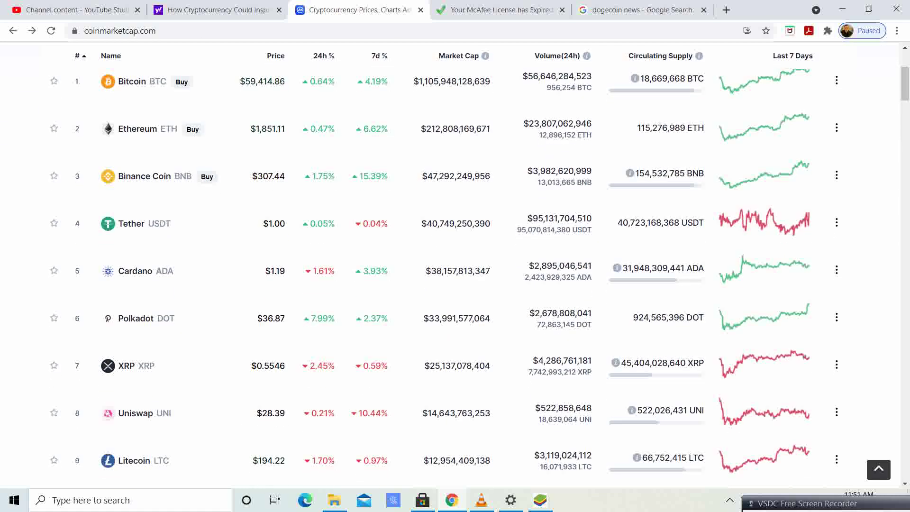
scroll(455, 285, down, 1)
scroll(455, 284, down, 1)
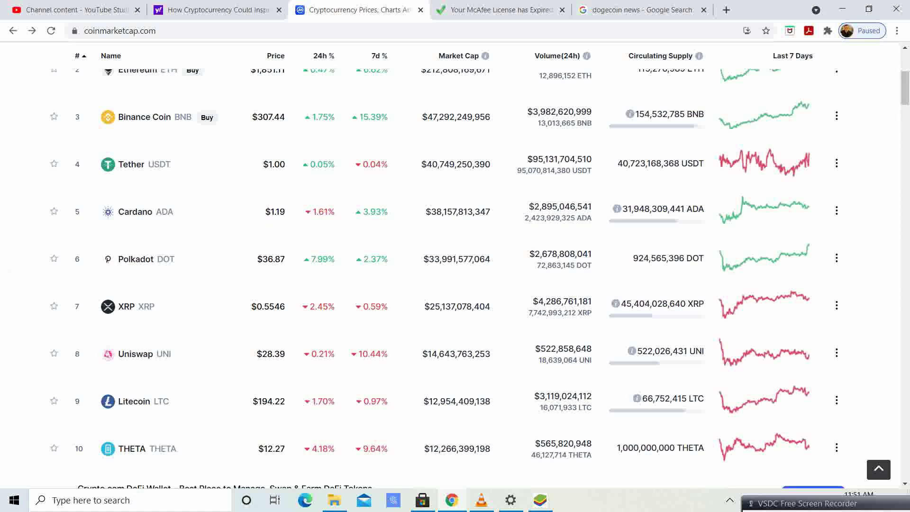
scroll(455, 284, down, 1)
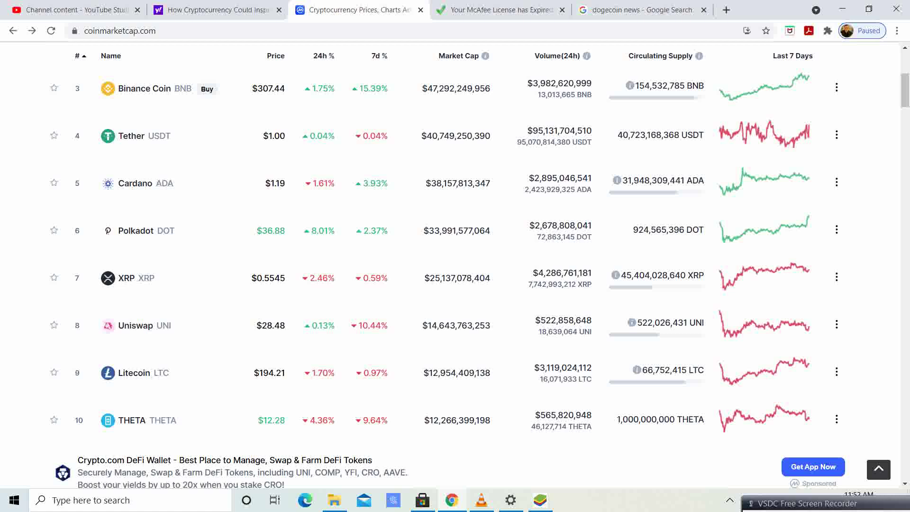
scroll(424, 281, up, 1)
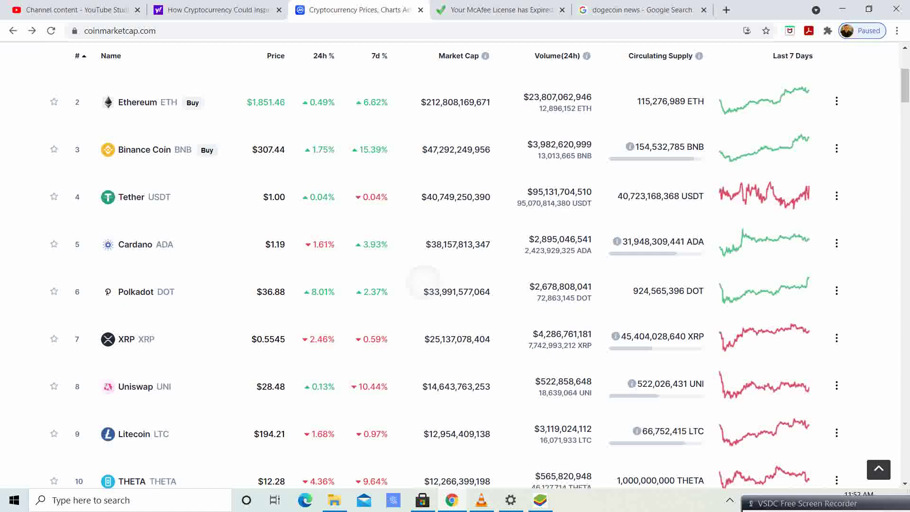
scroll(423, 281, down, 1)
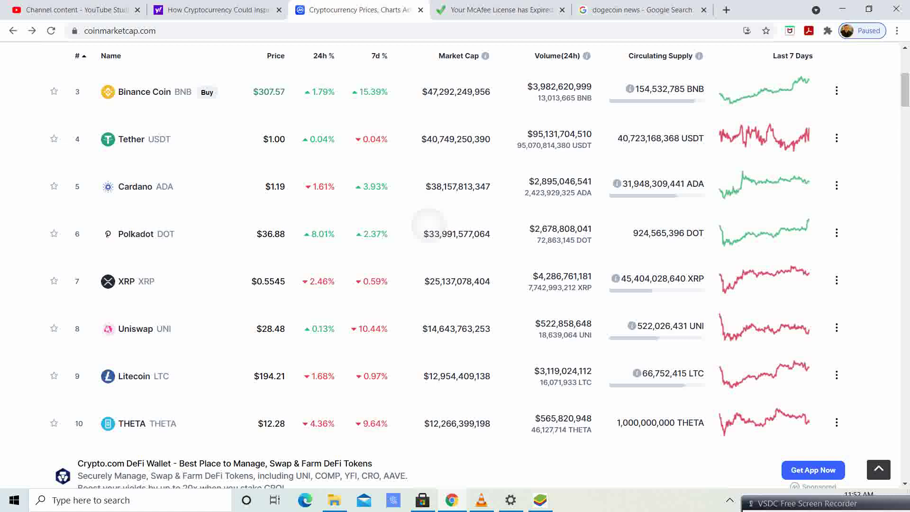
scroll(427, 227, up, 1)
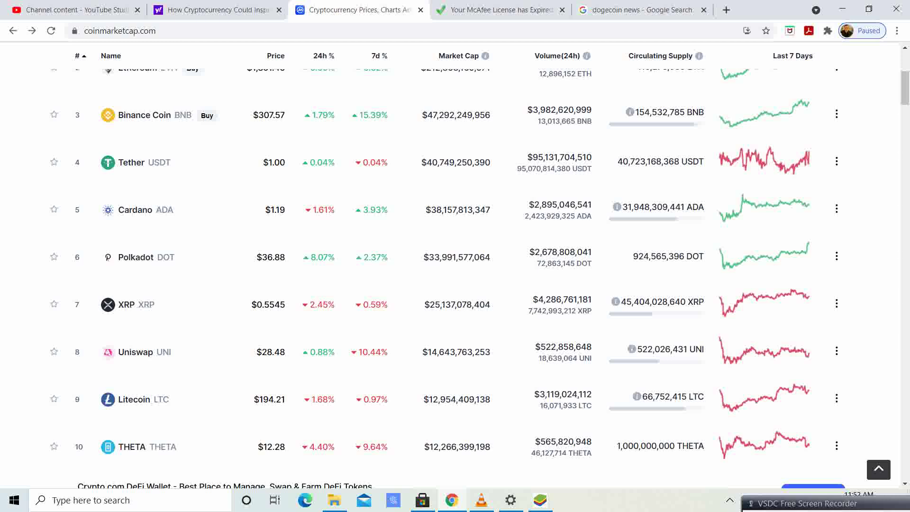
scroll(455, 256, up, 5)
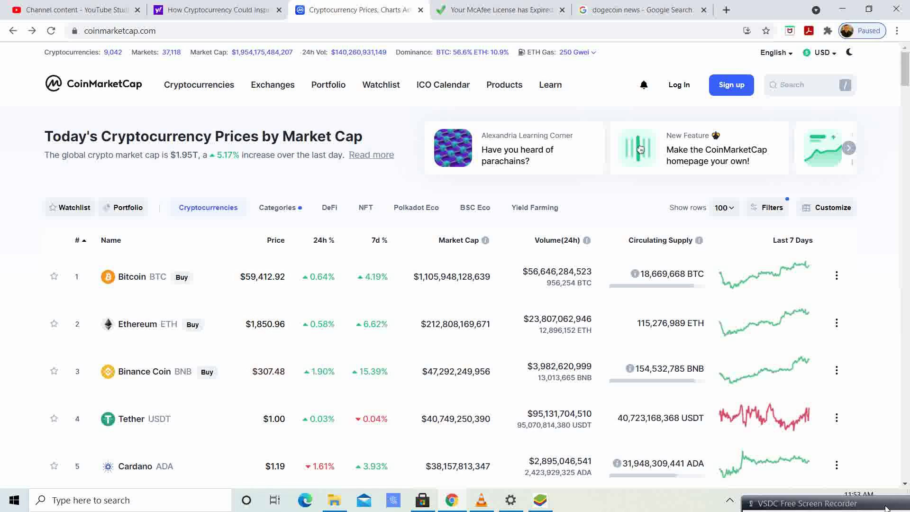
key(ctrl+shift+Tab)
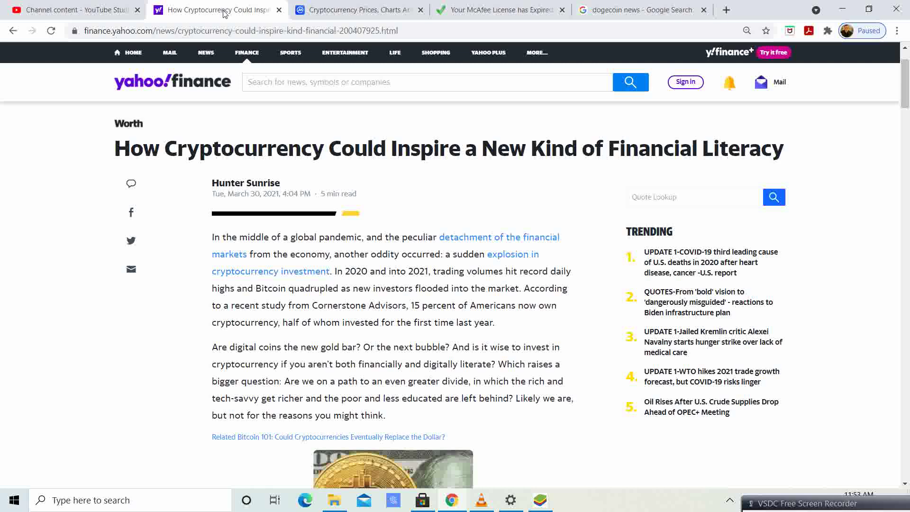
scroll(455, 285, down, 1)
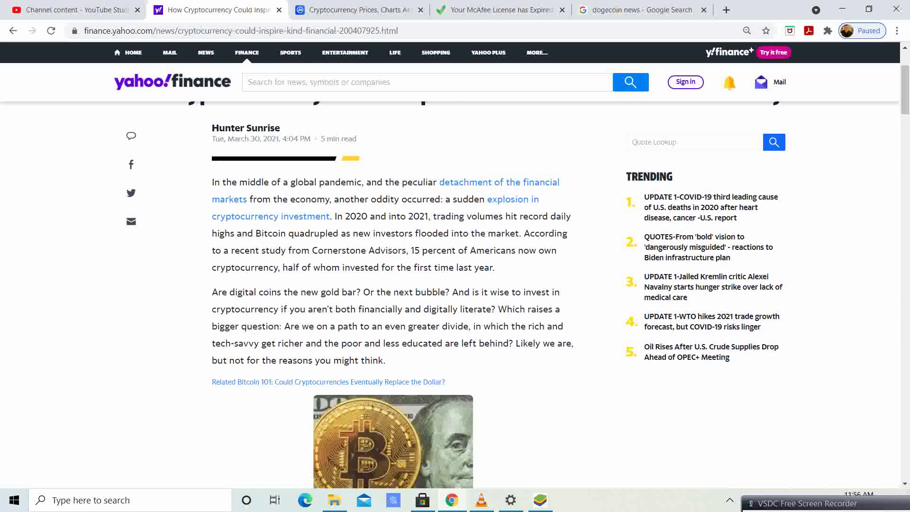
scroll(455, 285, down, 1)
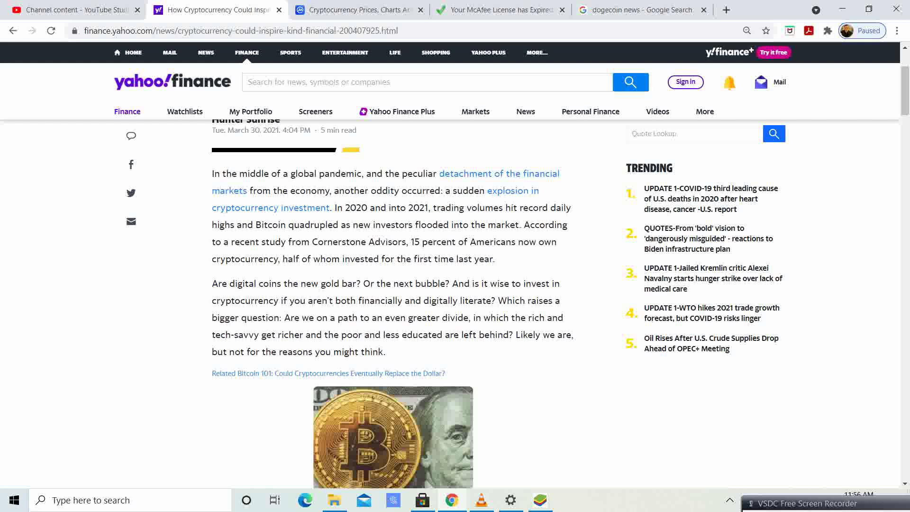
scroll(455, 284, down, 4)
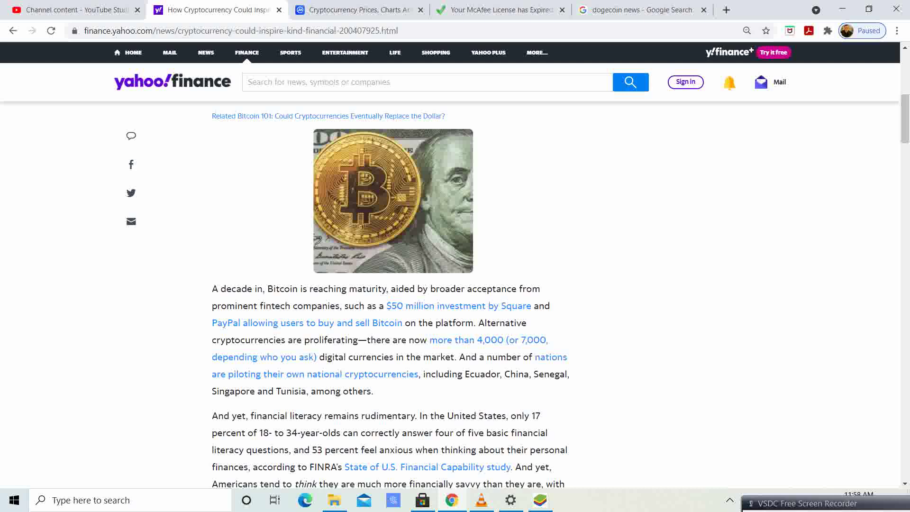
scroll(455, 284, down, 2)
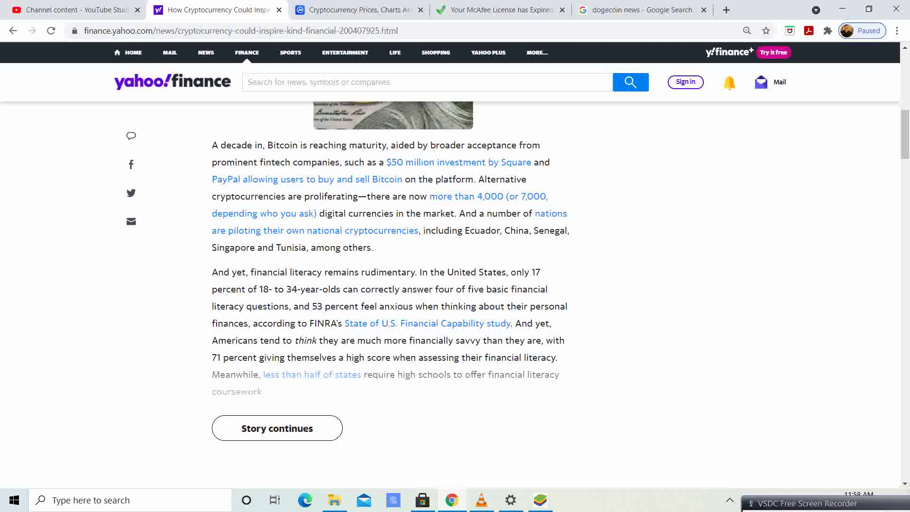
scroll(455, 284, up, 5)
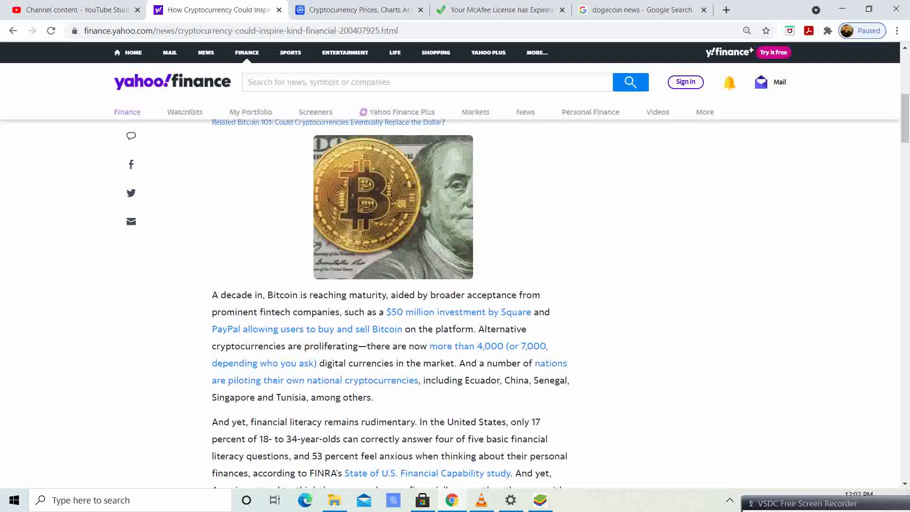
scroll(455, 285, up, 5)
scroll(454, 284, up, 3)
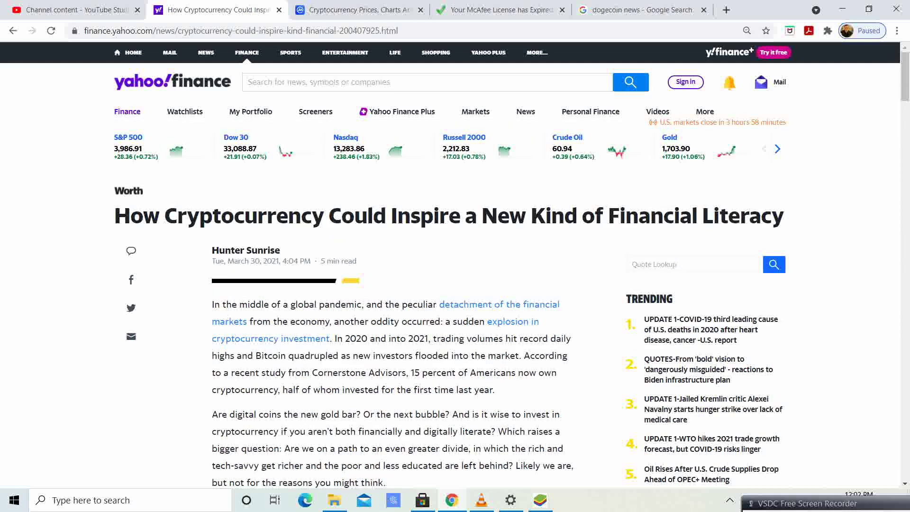
Step: Drag the VSDC Free Screen Recorder window up from the taskbar edge into view
drag(795, 503, 690, 416)
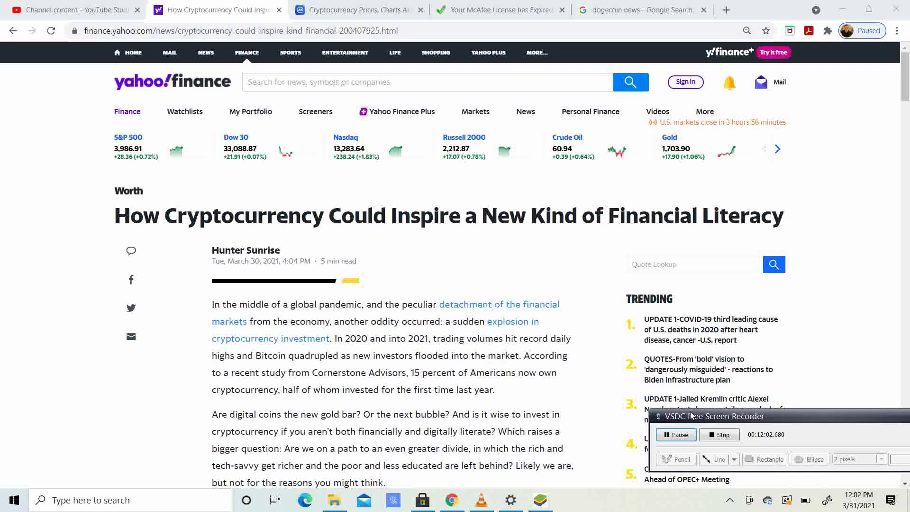